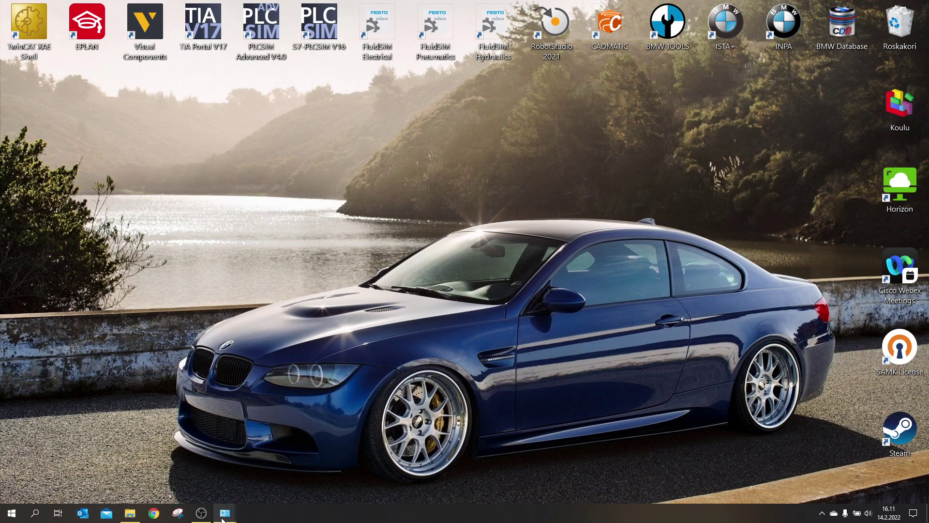
Step: Close the open Control Panel window from its taskbar jump list
right_click(221, 506)
left_click(206, 492)
Step: Reopen Control Panel (Ohjauspaneeli) from the recent items in Windows search
left_click(34, 513)
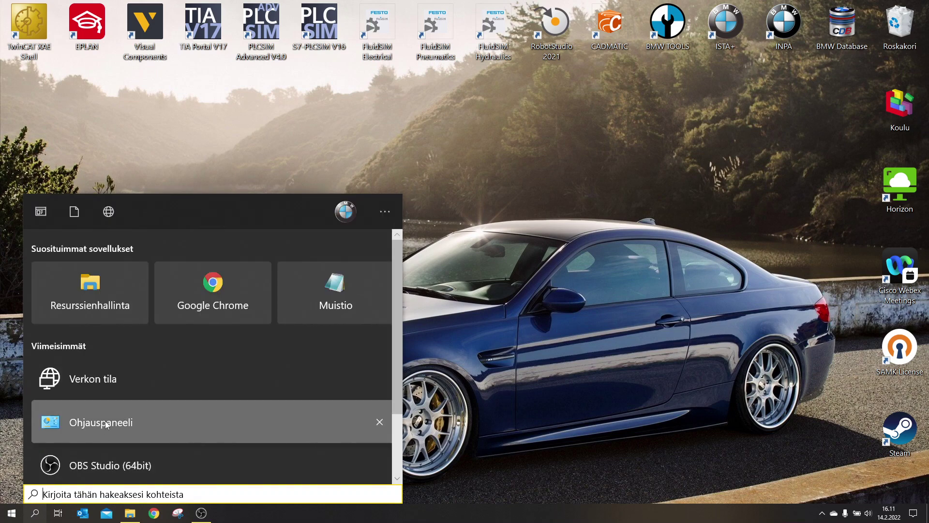
left_click(84, 430)
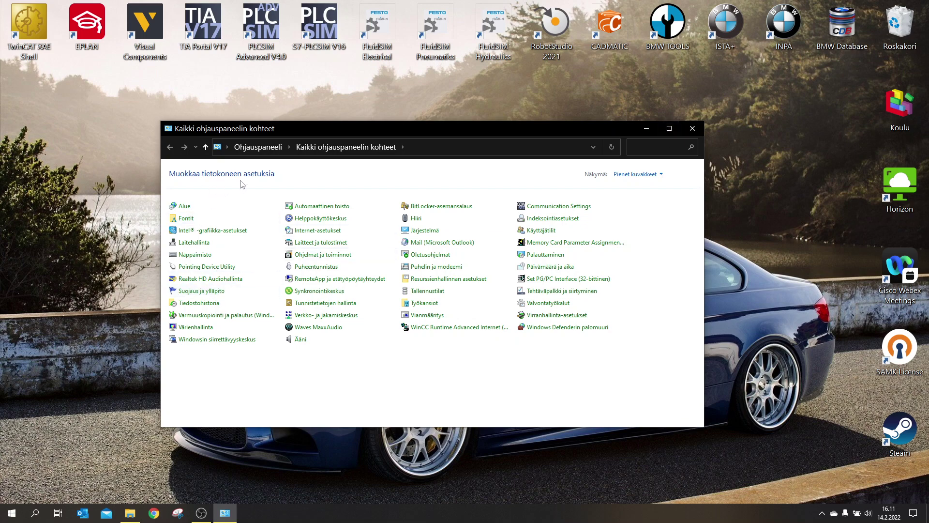
Step: Launch Device Manager, move it toward the centre, and turn on Näytä piilotetut laitteet
left_click(192, 246)
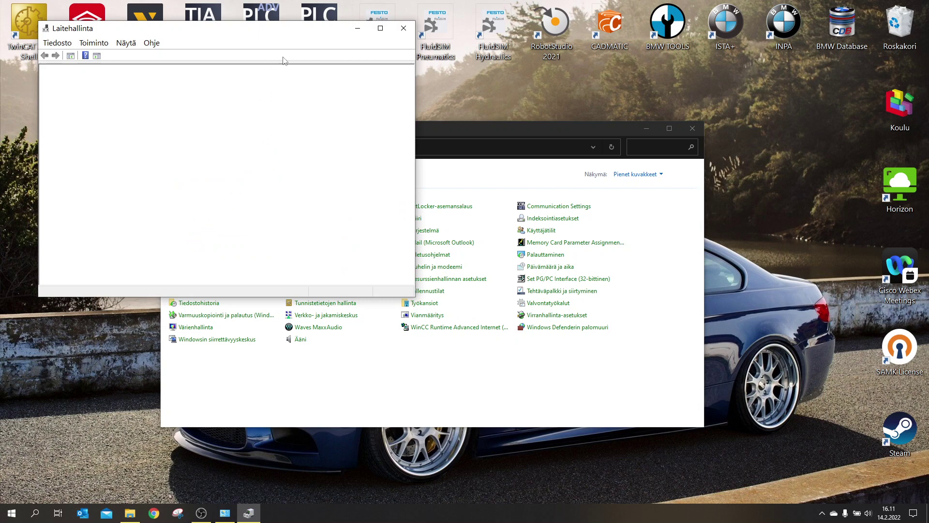
left_click_drag(262, 29, 406, 100)
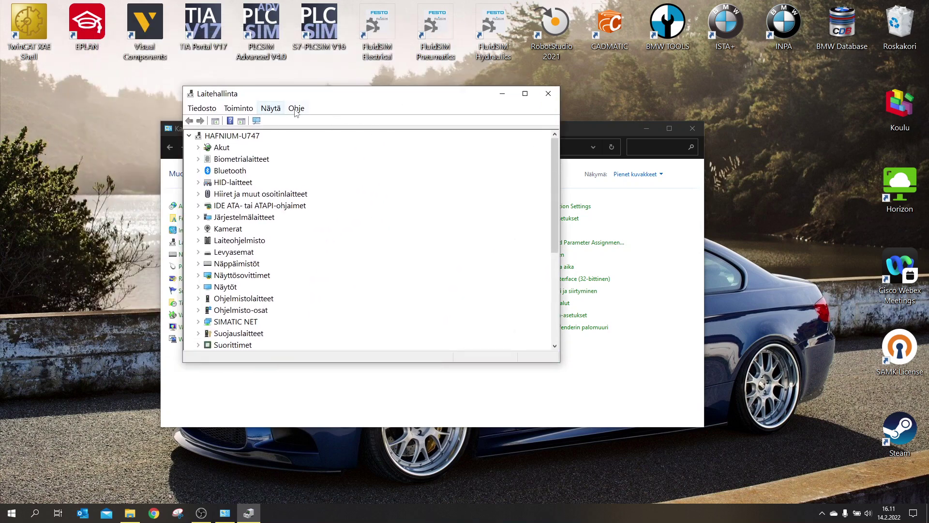
left_click(272, 108)
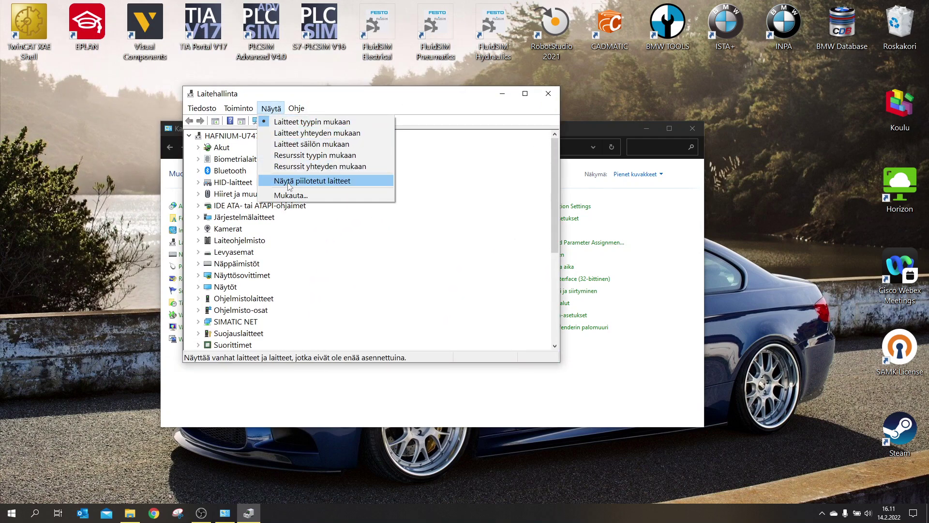
left_click(289, 182)
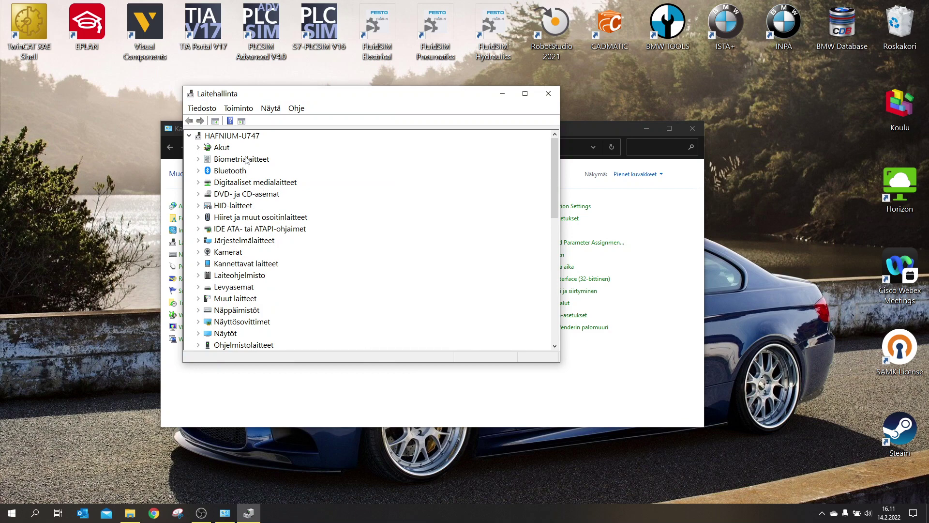
Step: Expand Portit (COM ja LPT) and bring up the context menu for USB Serial Port (COM1)
scroll(255, 222, "down", 2)
scroll(237, 223, "down", 1)
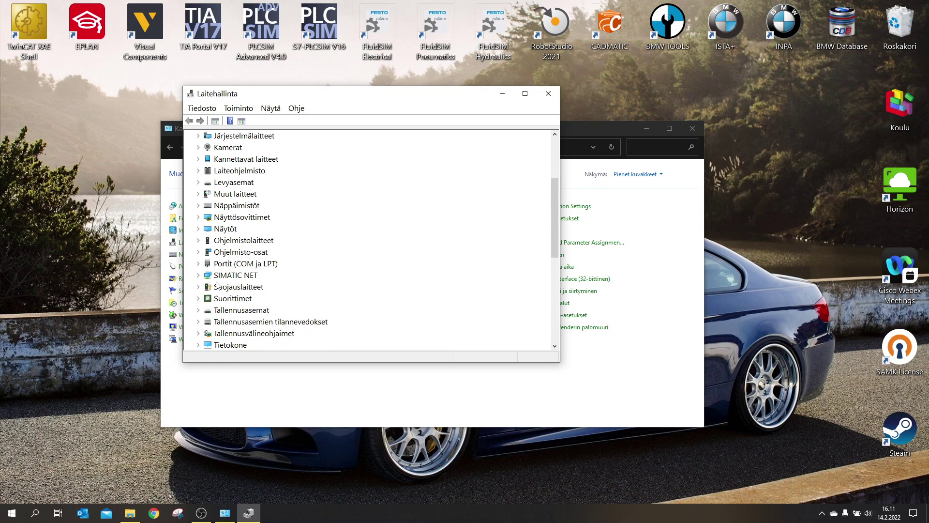
left_click(199, 264)
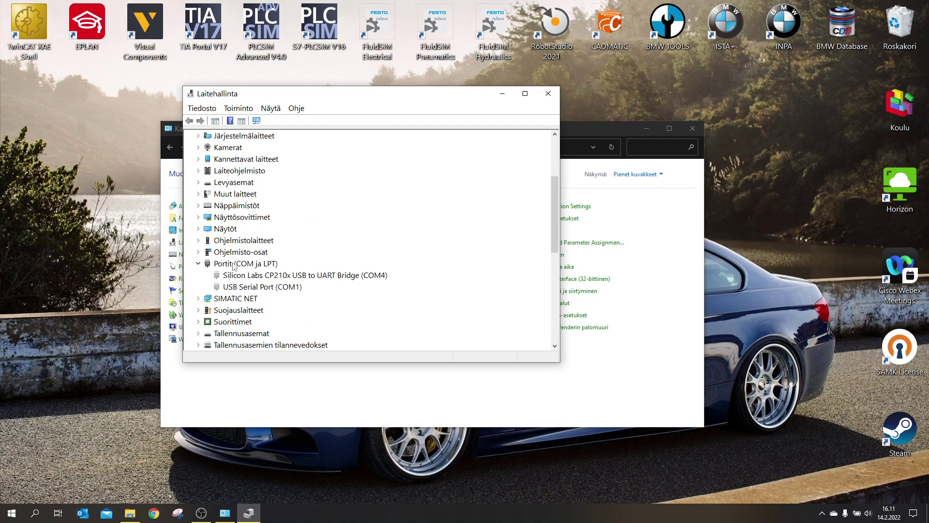
left_click(237, 289)
right_click(278, 287)
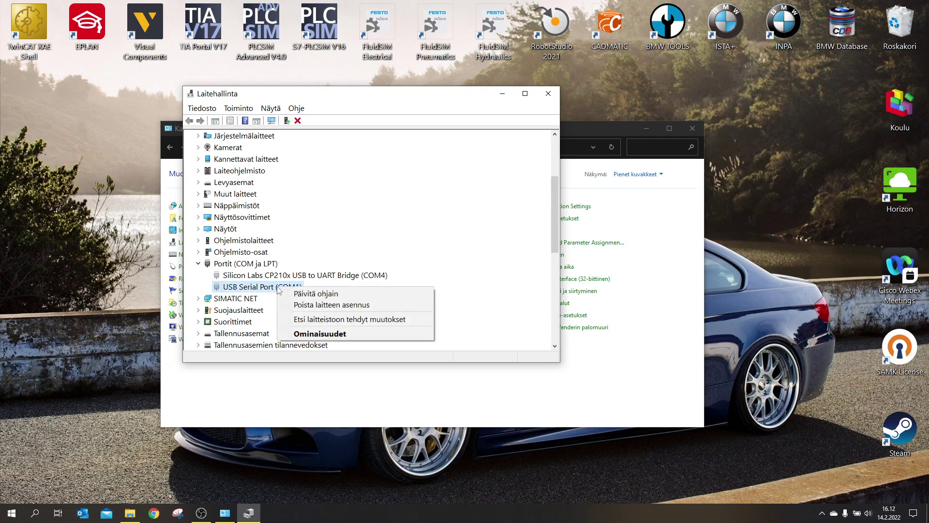
left_click(278, 289)
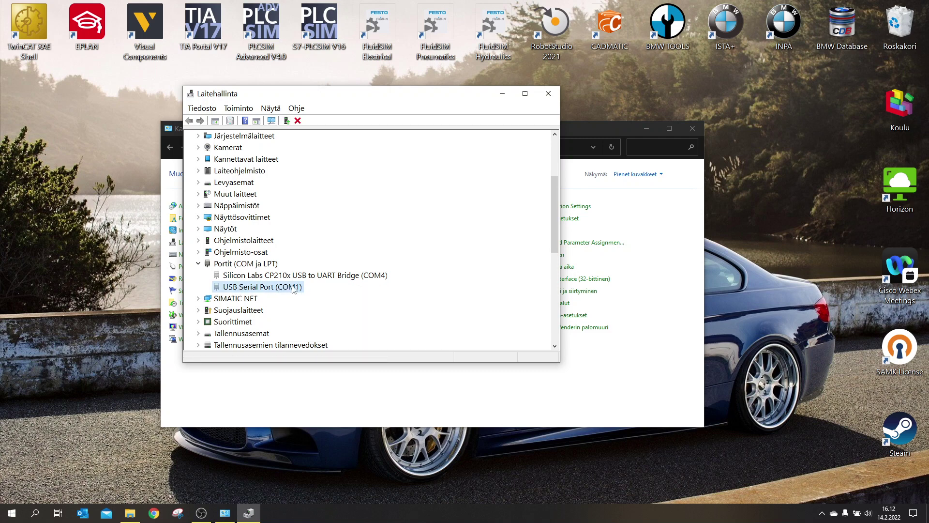
right_click(284, 288)
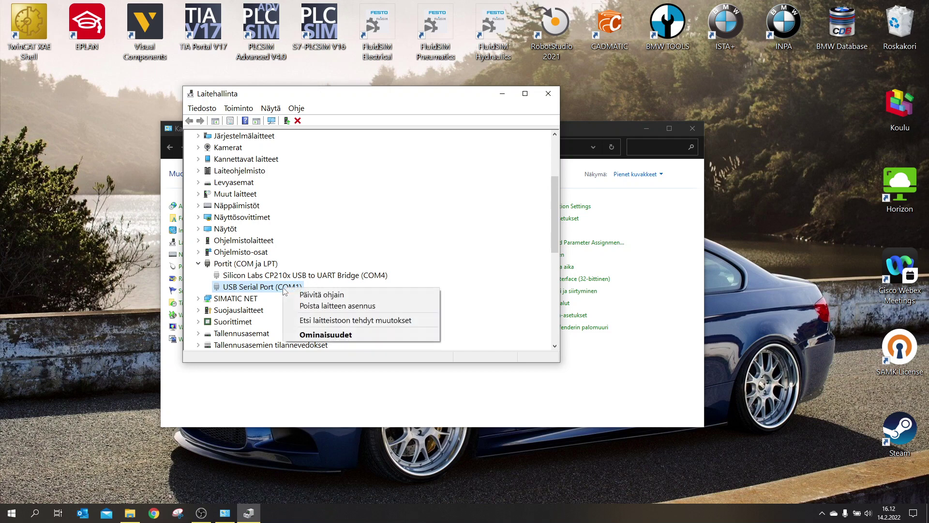
Step: In USB Serial Port advanced settings, keep port number COM1 and latency timer 1 ms, then confirm
left_click(321, 334)
left_click(317, 140)
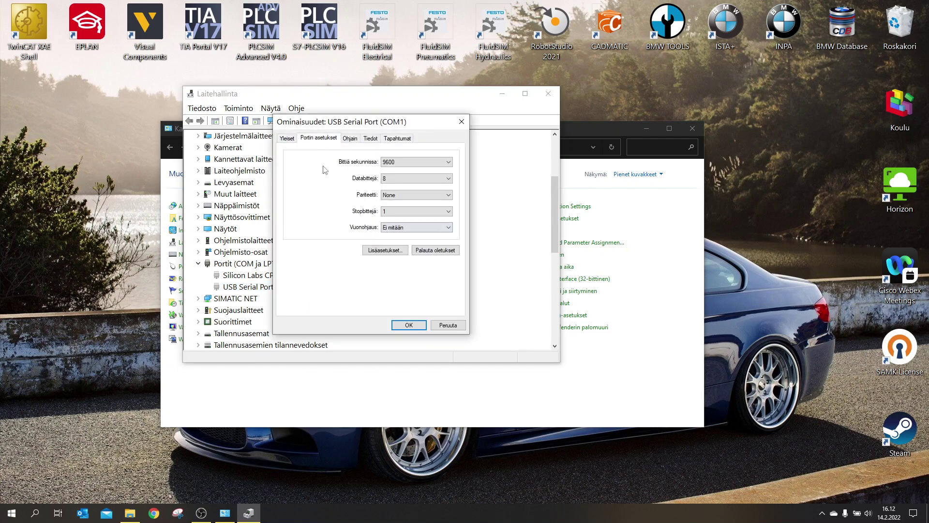
left_click(381, 250)
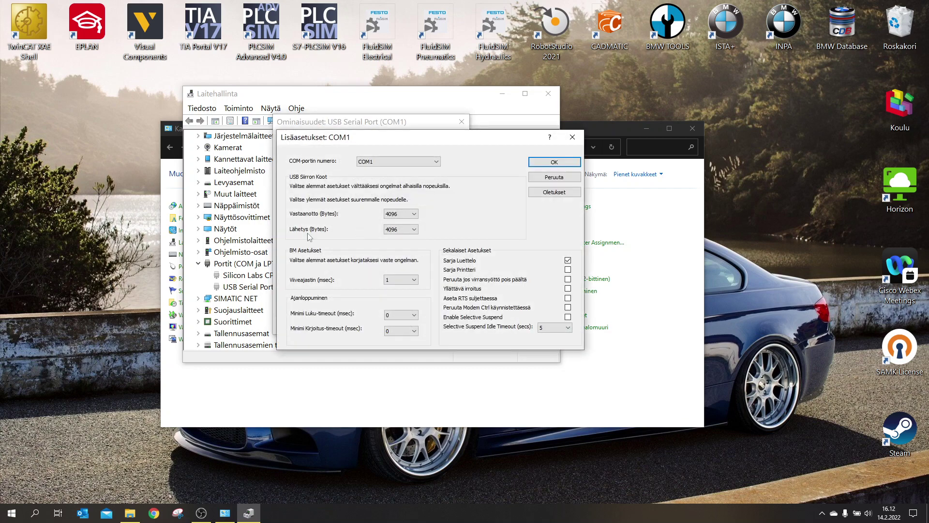
left_click(390, 161)
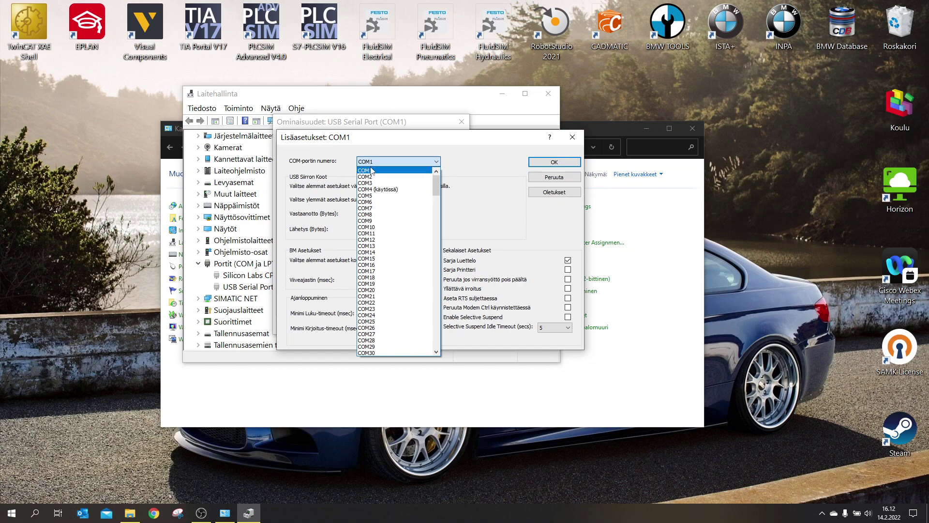
left_click(373, 170)
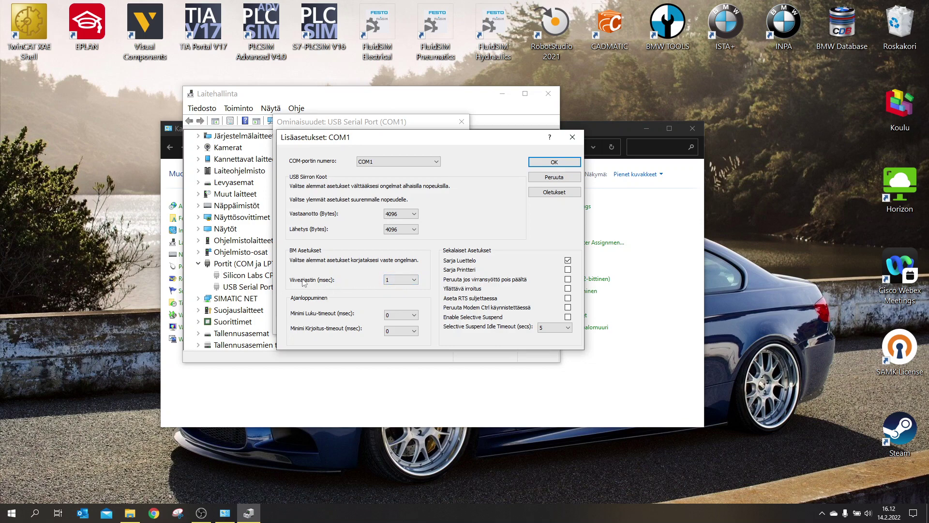
left_click(406, 280)
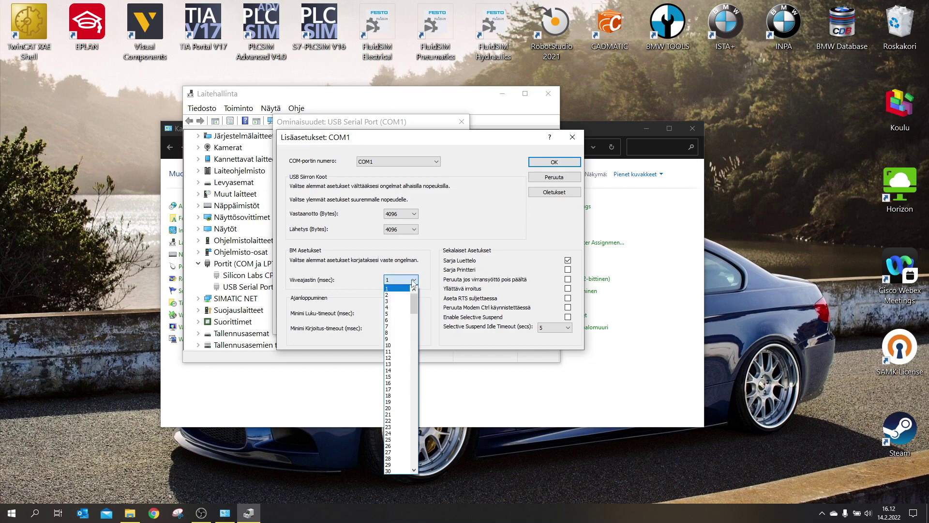
left_click(387, 289)
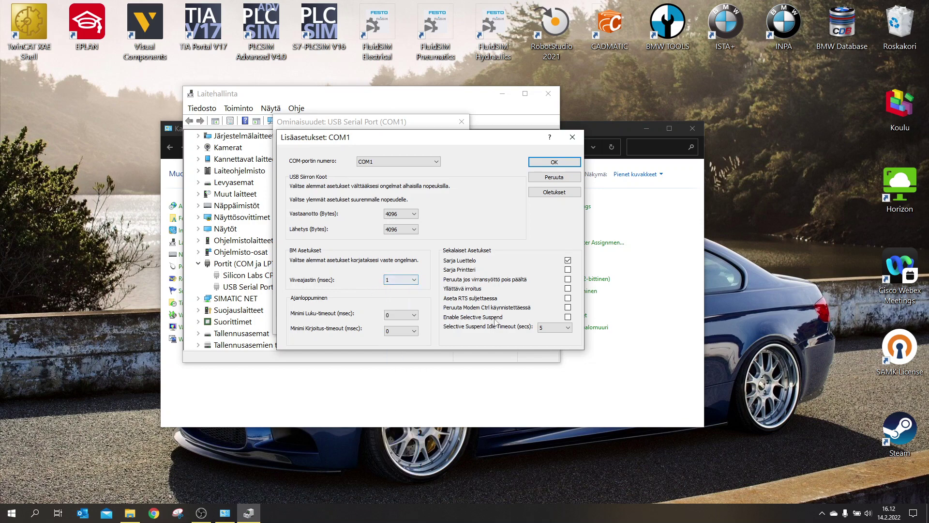
left_click(549, 164)
left_click(409, 326)
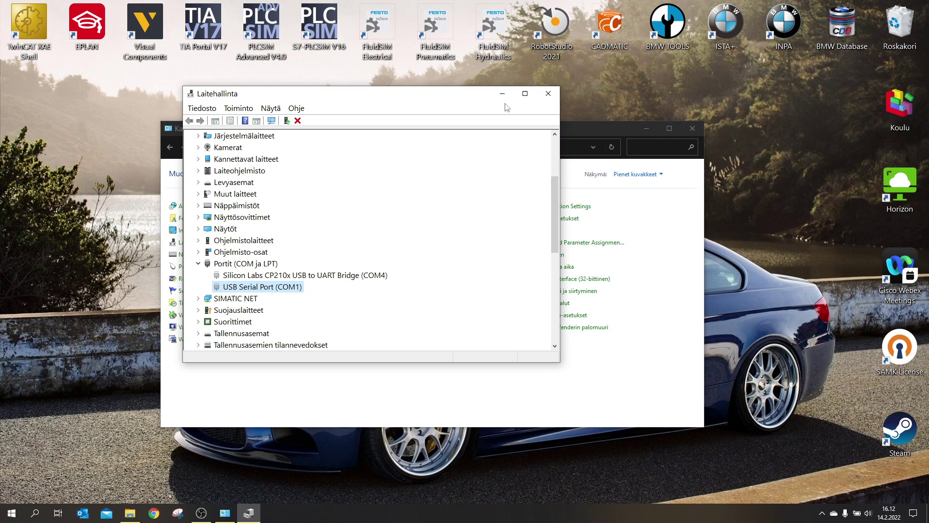
Step: Minimize Device Manager and the Control Panel window to clear the desktop
left_click(502, 93)
left_click_drag(579, 135, 581, 160)
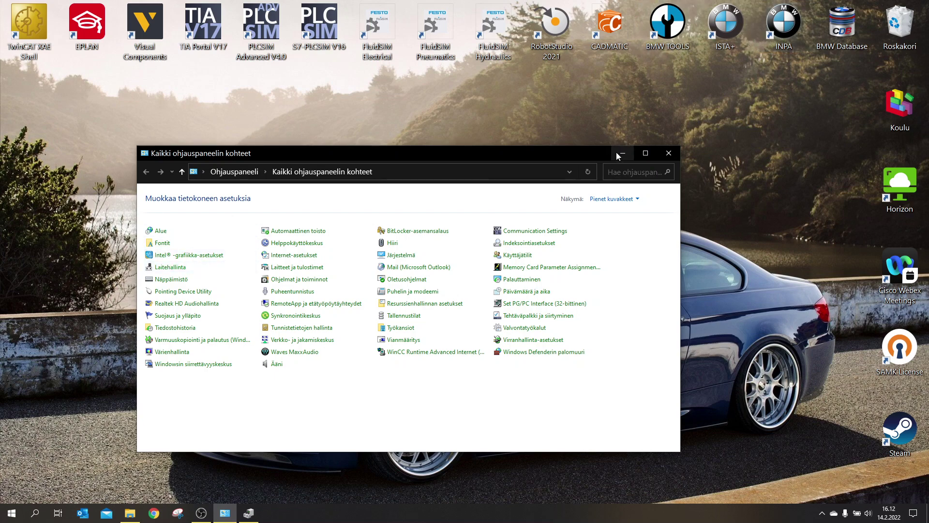
left_click(621, 153)
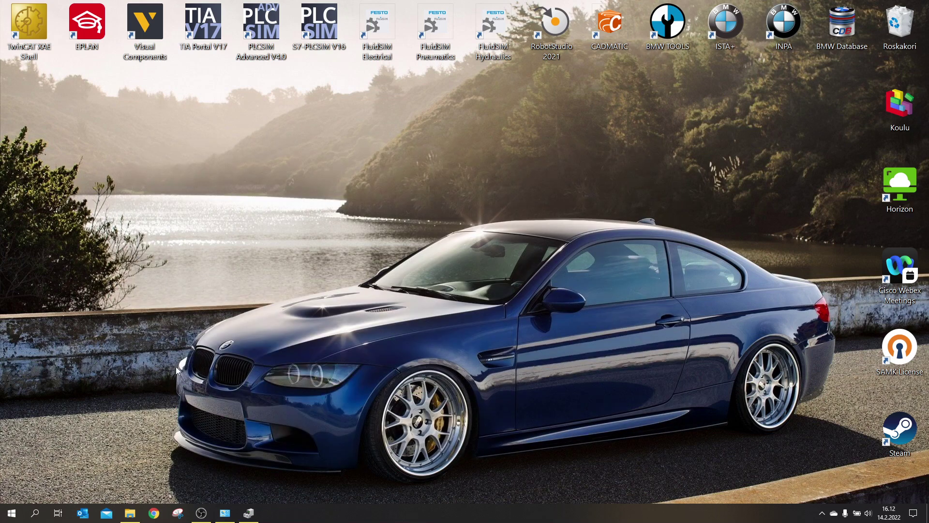
Step: Open the recent Verkon tila network status page from Windows search and scroll down it
left_click(4, 521)
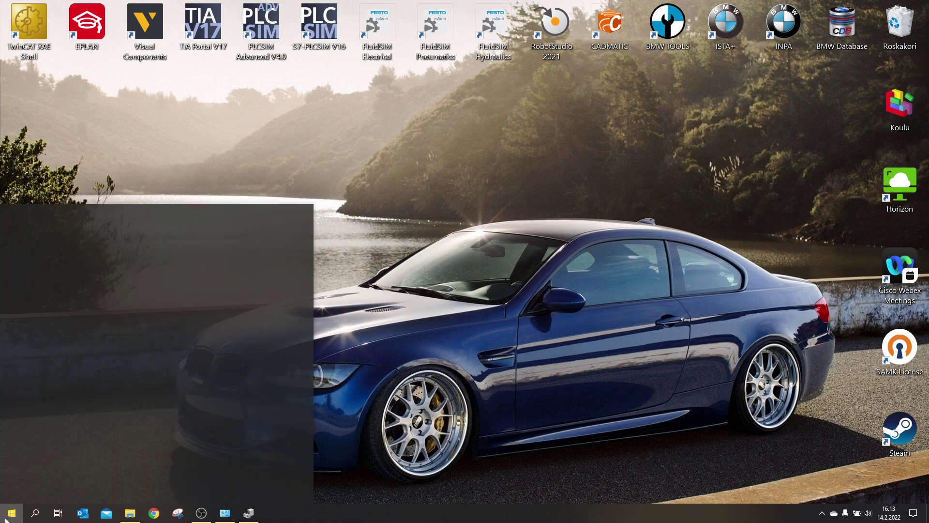
left_click(35, 514)
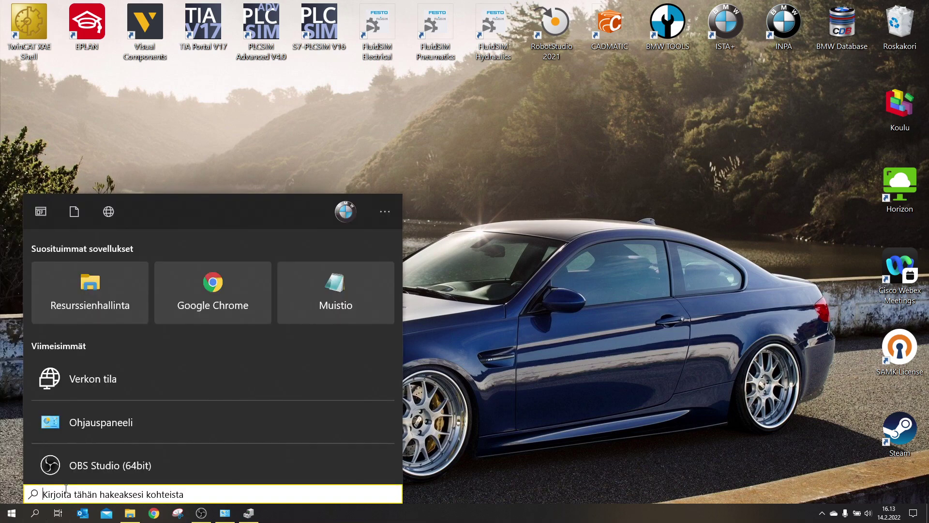
left_click(106, 379)
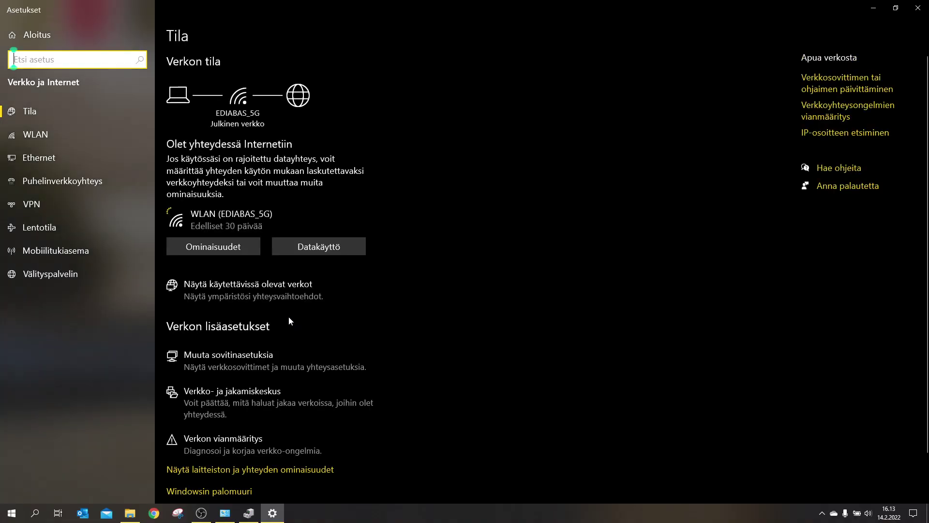
scroll(199, 348, "down", 1)
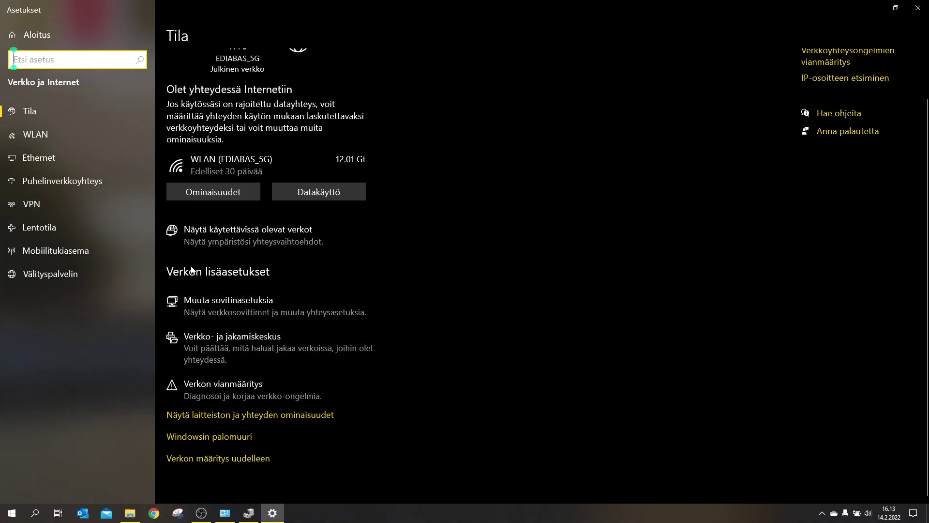
left_click(210, 308)
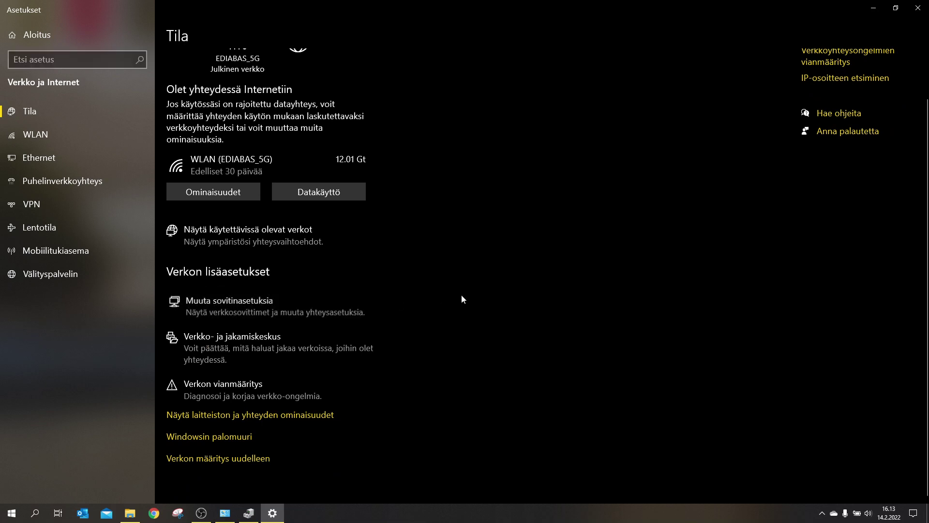
Step: Open Network Connections via Muuta sovitinasetuksia and bring up the ENET ICOM adapter's context menu
left_click(204, 300)
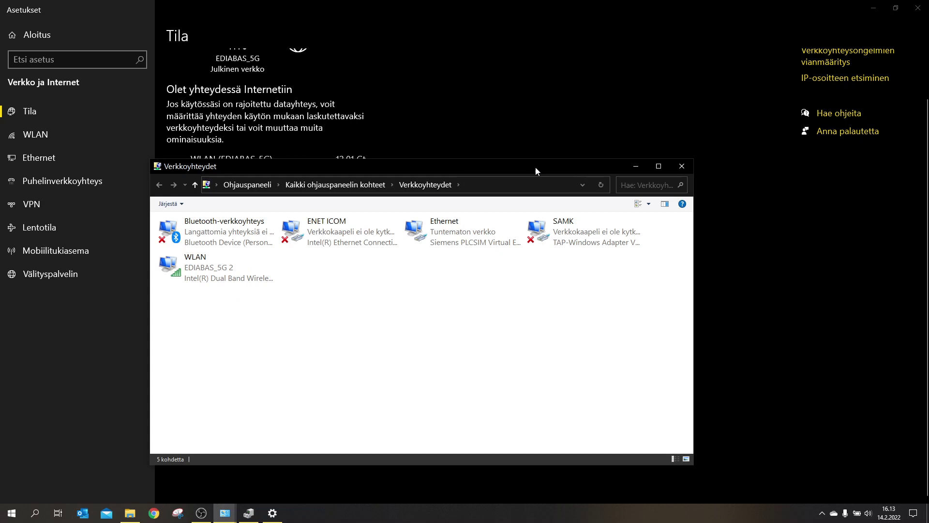
left_click_drag(535, 167, 544, 152)
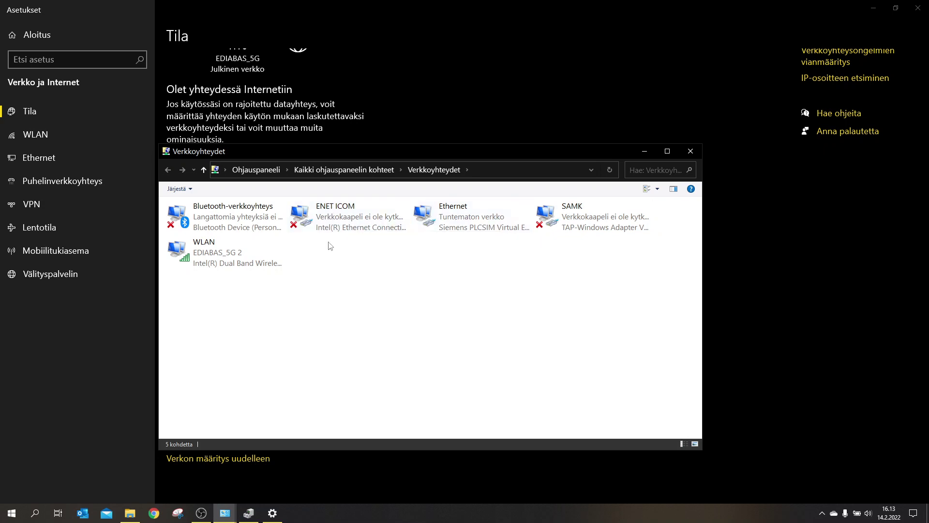
right_click(336, 219)
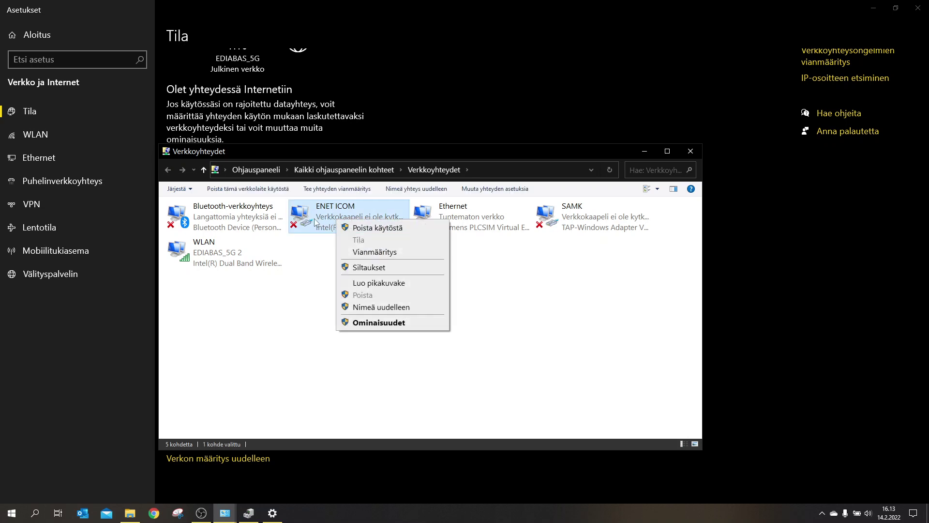
left_click(314, 220)
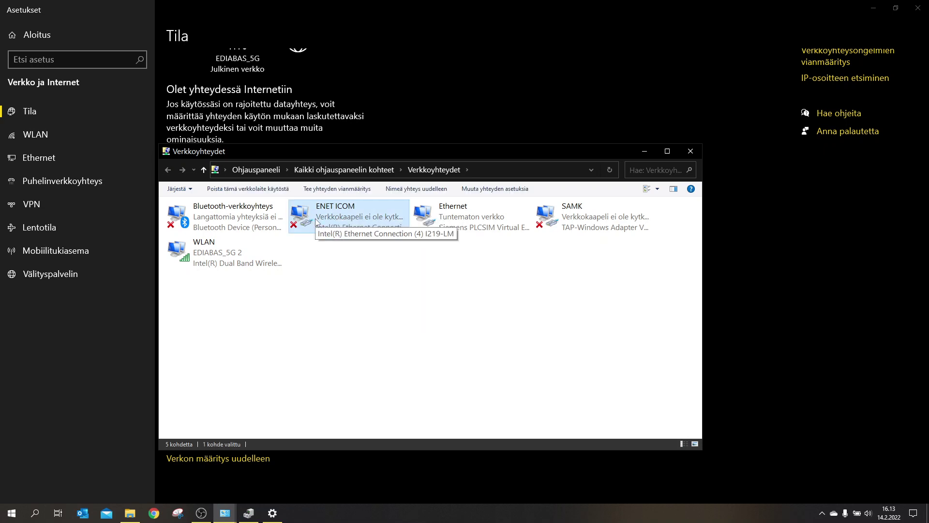
right_click(344, 219)
Step: Open ENET ICOM's properties and its Internet Protocol Version 4 (TCP/IPv4) settings
left_click(385, 321)
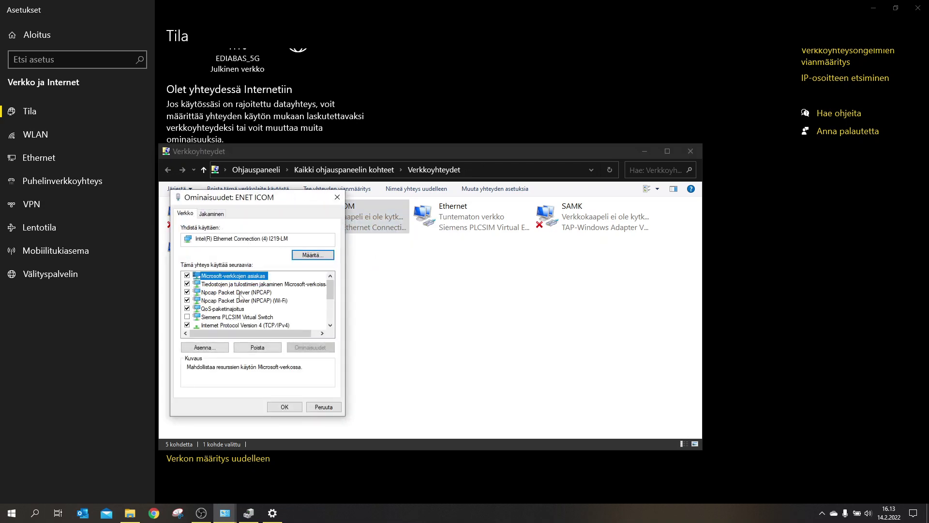
scroll(240, 296, "down", 2)
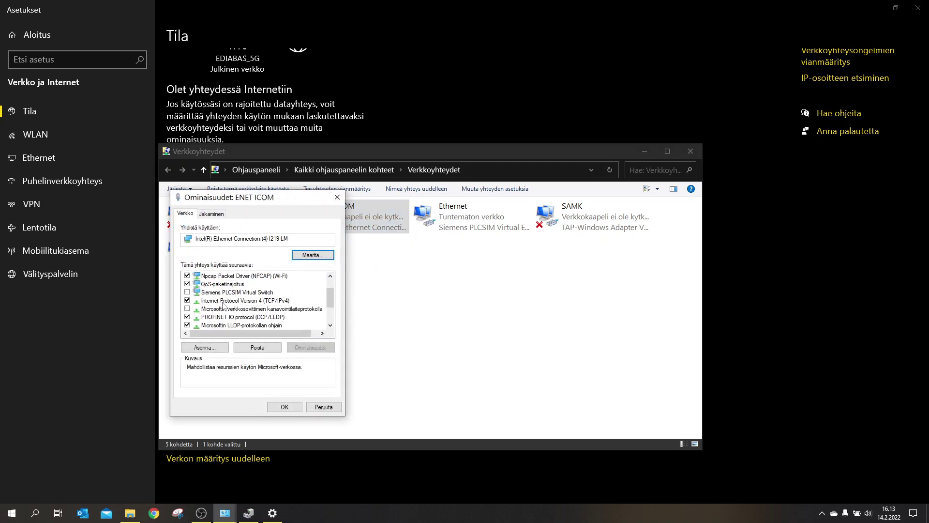
left_click(225, 302)
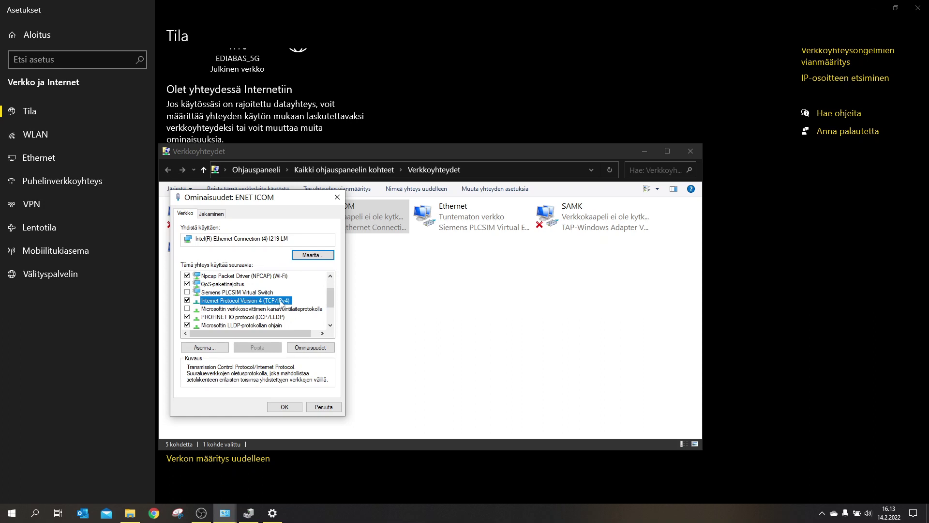
left_click(306, 348)
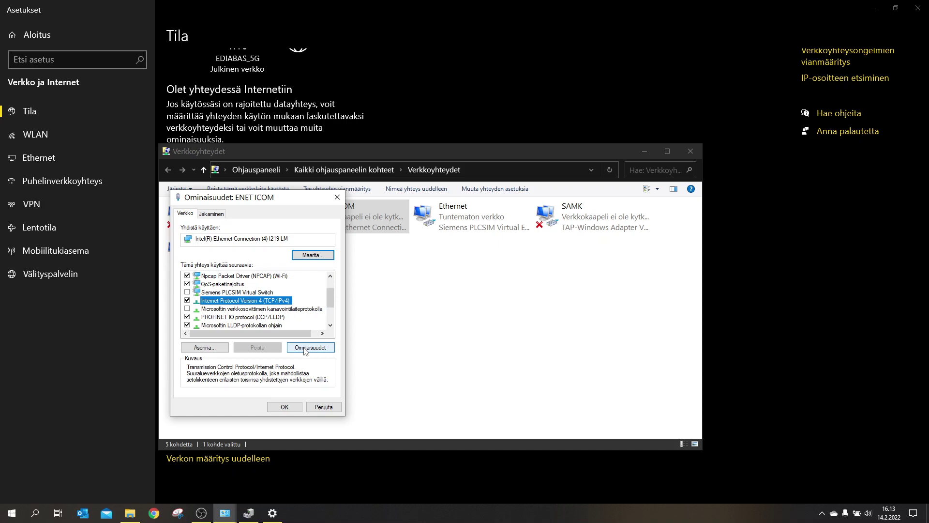
Step: Give ENET ICOM the static IPv4 address 169.254.1.1 with mask 255.255.0.0 and close its properties
left_click_drag(278, 234, 315, 169)
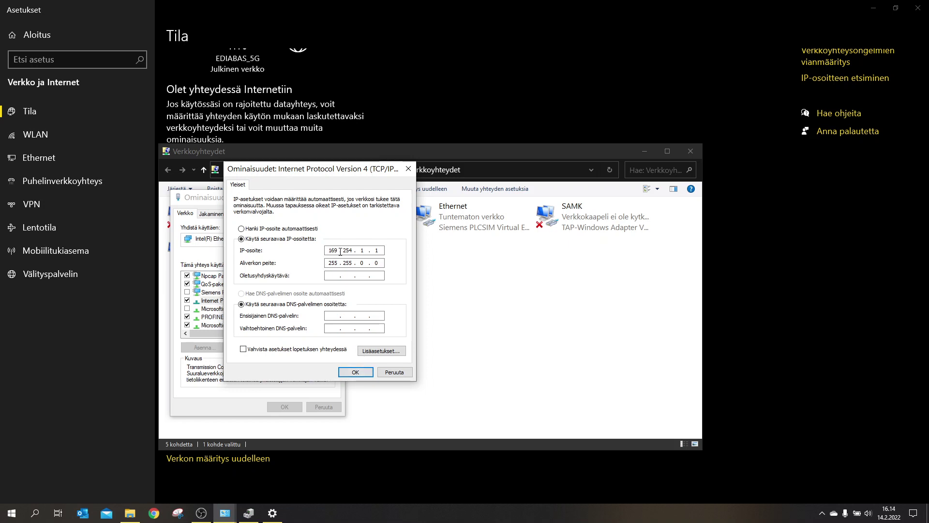
left_click(362, 250)
key("BackSpace")
left_click(354, 372)
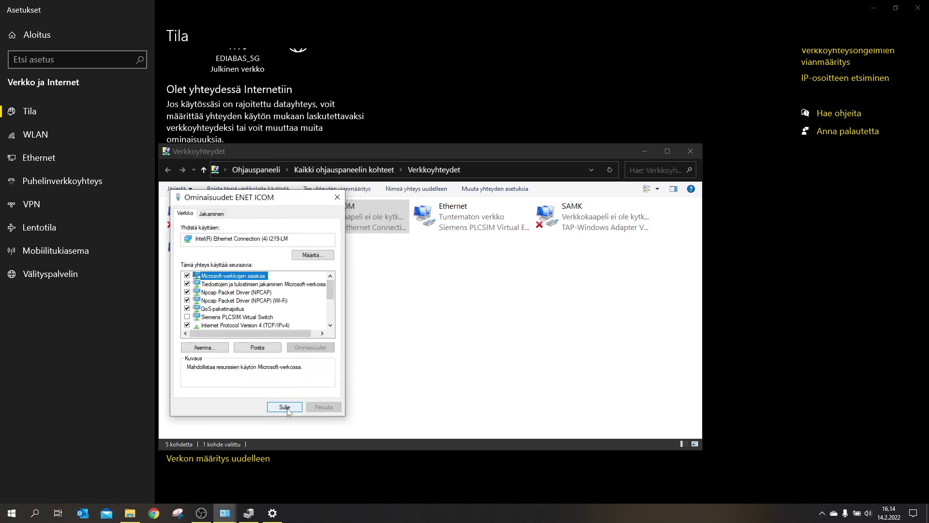
left_click(285, 405)
left_click(366, 277)
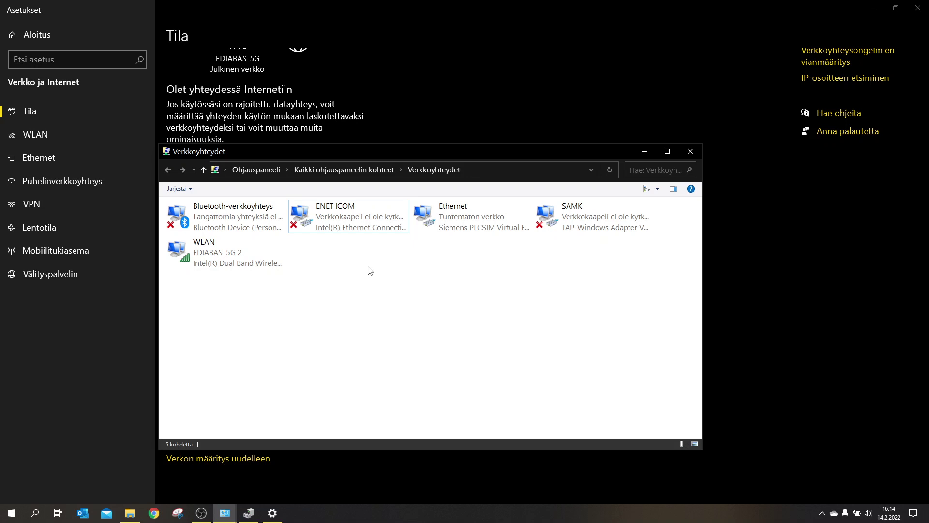
Step: Minimize Network Connections, close Windows Settings, and reveal the hidden system-tray icons
left_click(645, 151)
scroll(481, 195, "up", 2)
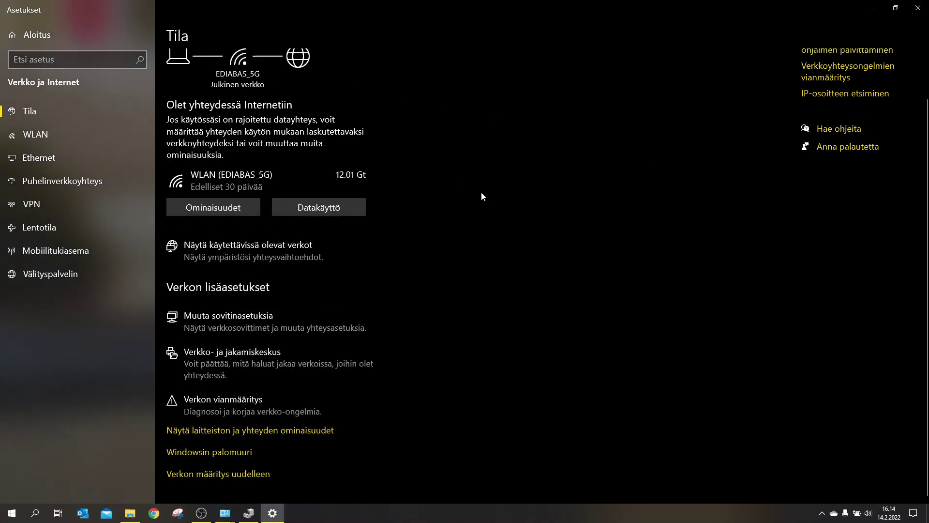
left_click(918, 8)
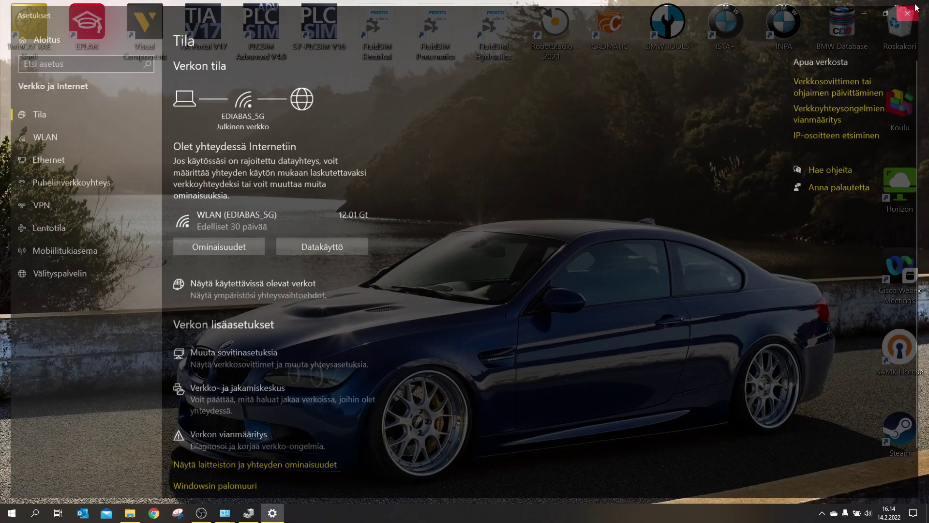
left_click(822, 513)
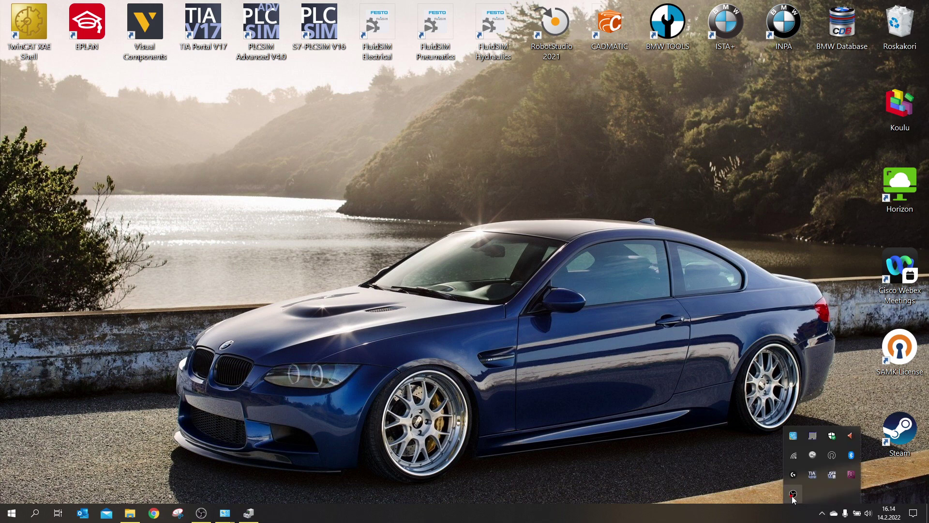